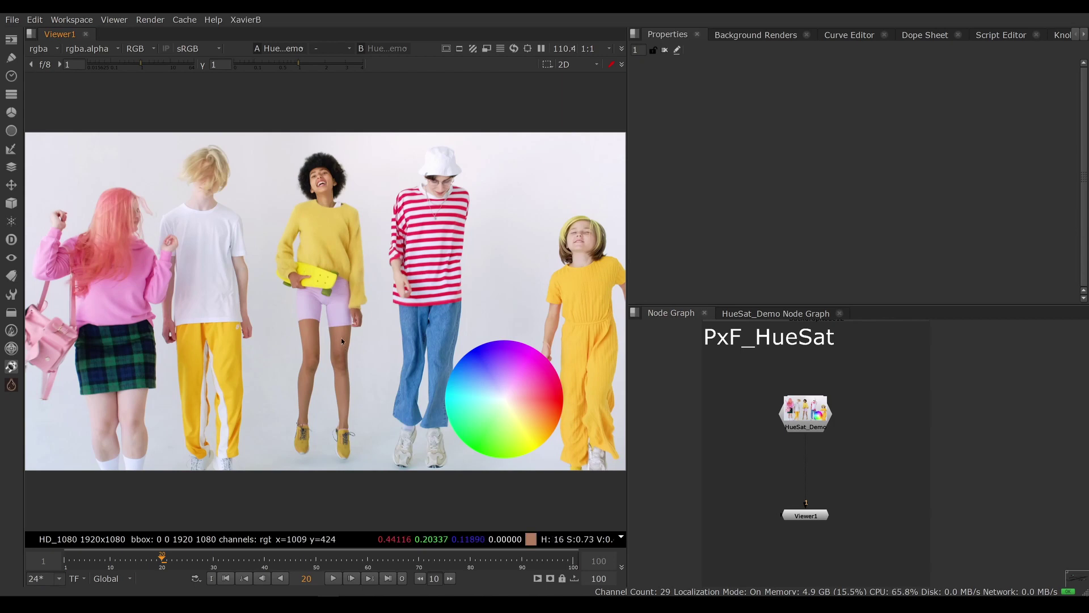
Sample the average colours of the white shirt, skin tone and yellow sweater in the viewer
{"action": "left_click_drag", "start_coordinate": [365, 184], "coordinate": [389, 227], "text": "ctrl"}
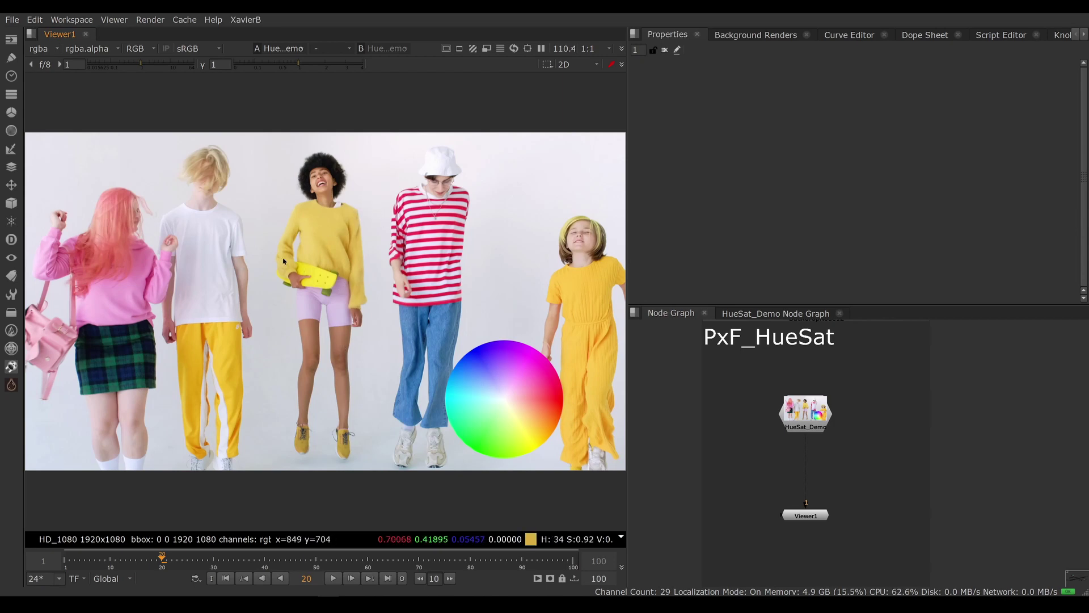
{"action": "left_click_drag", "start_coordinate": [197, 244], "coordinate": [223, 302], "text": "ctrl"}
{"action": "left_click", "coordinate": [317, 189], "text": "ctrl"}
{"action": "left_click_drag", "start_coordinate": [309, 216], "coordinate": [339, 248], "text": "ctrl+shift"}
{"action": "right_click", "coordinate": [355, 244], "text": "ctrl"}
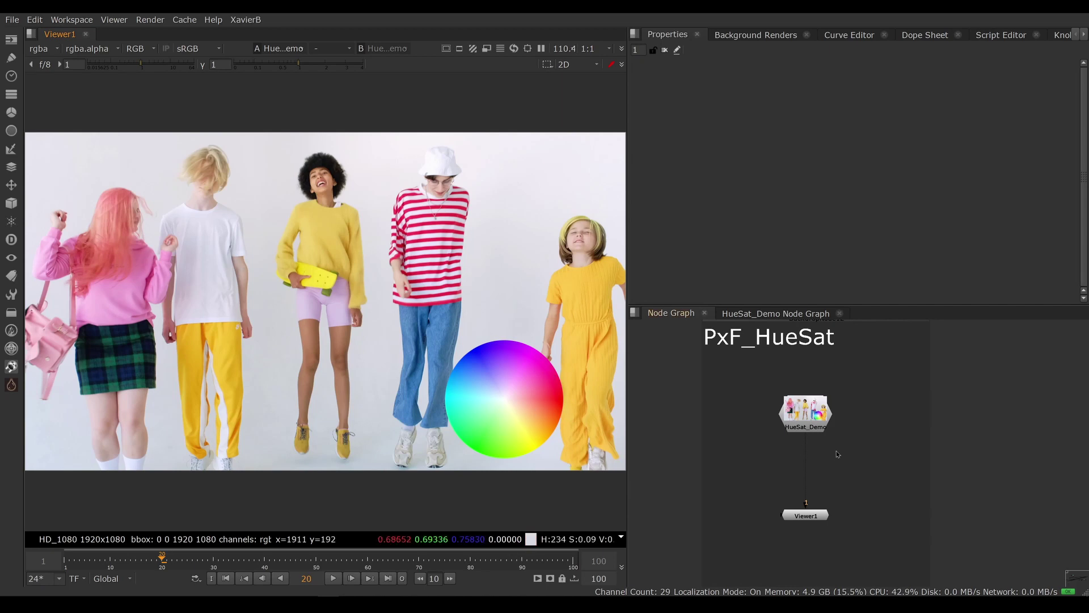
Insert a HueShift node between HueSat_Demo and Viewer1 and ready its hue rotation value
{"action": "key", "text": "Tab"}
{"action": "type", "text": "hues"}
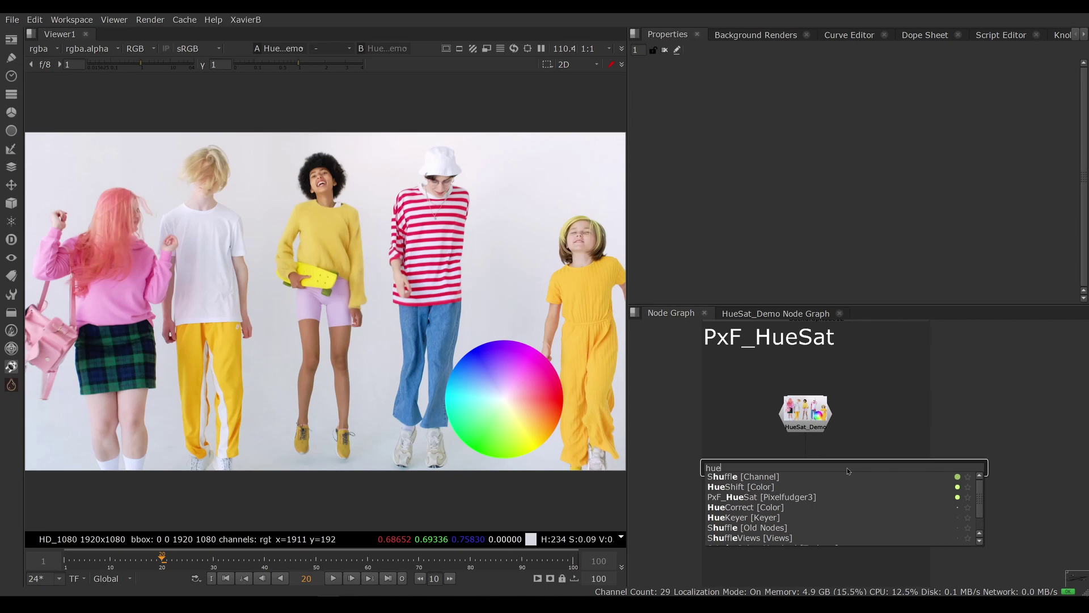
{"action": "key", "text": "Return"}
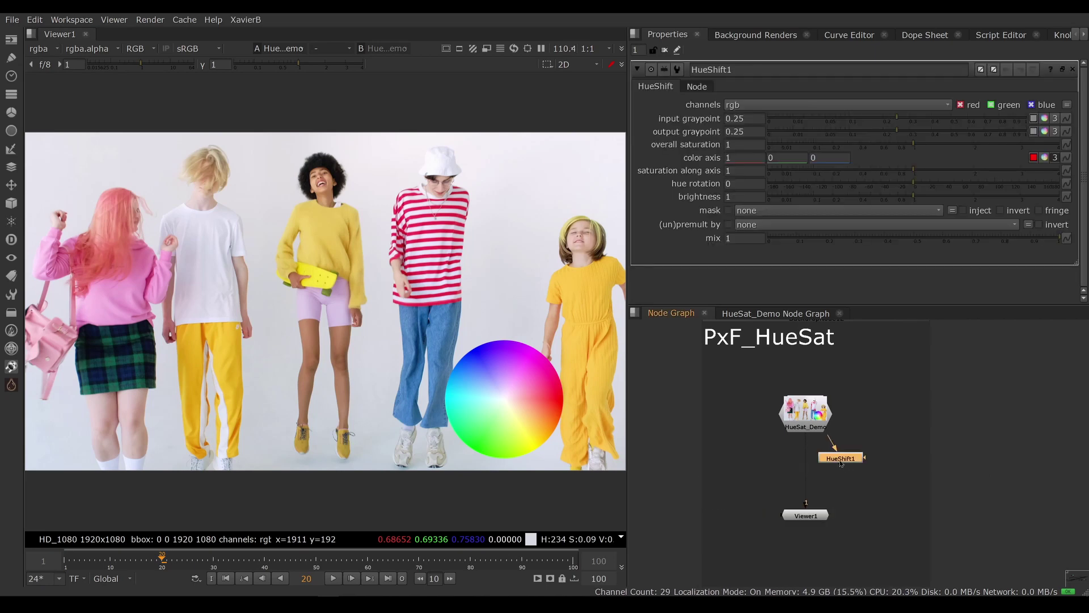
{"action": "left_click_drag", "start_coordinate": [842, 459], "coordinate": [804, 469]}
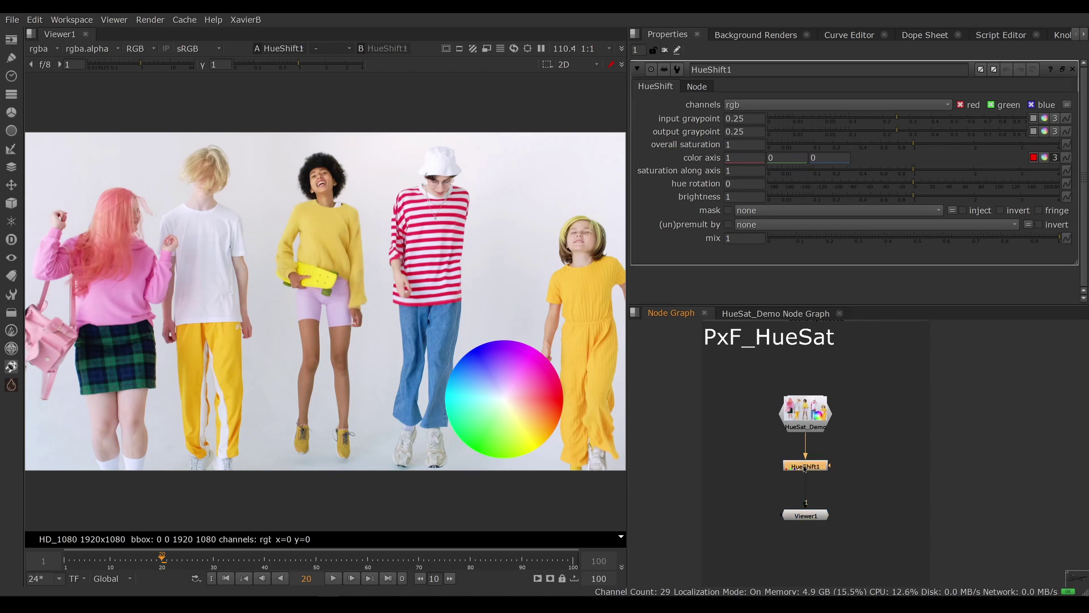
{"action": "left_click", "coordinate": [731, 184]}
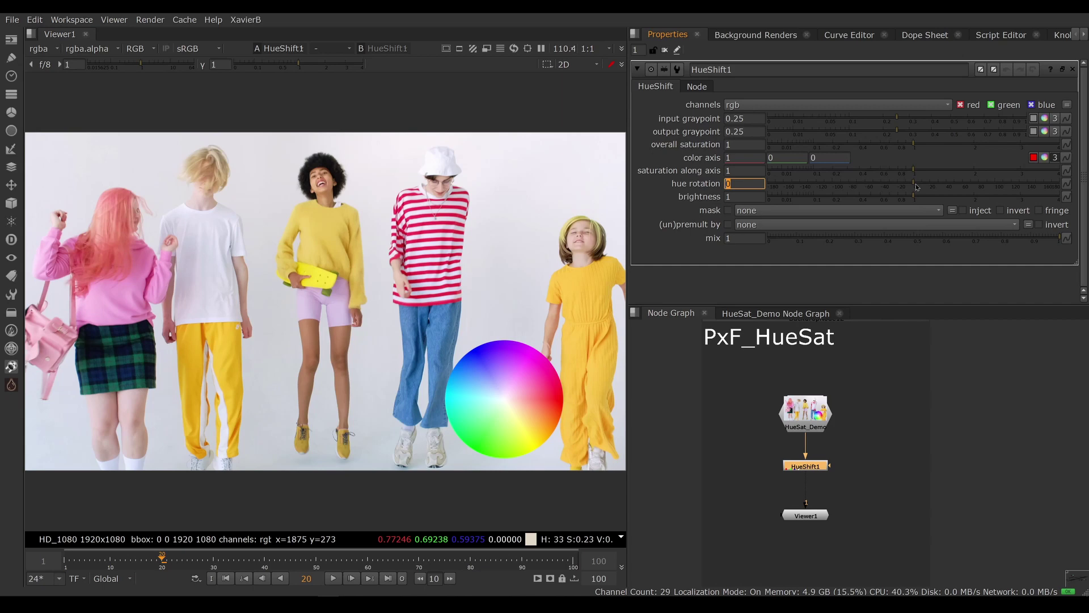
Test a hue rotation of 47 turning yellows green, then delete HueShift1
{"action": "left_click_drag", "start_coordinate": [913, 181], "coordinate": [955, 189]}
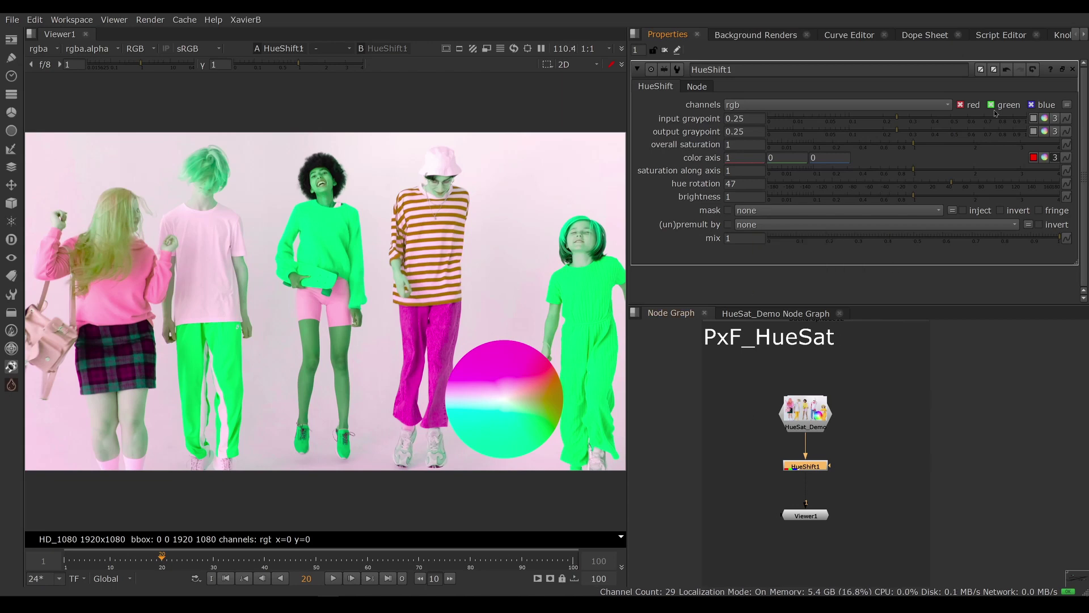
{"action": "mouse_move", "coordinate": [1056, 71]}
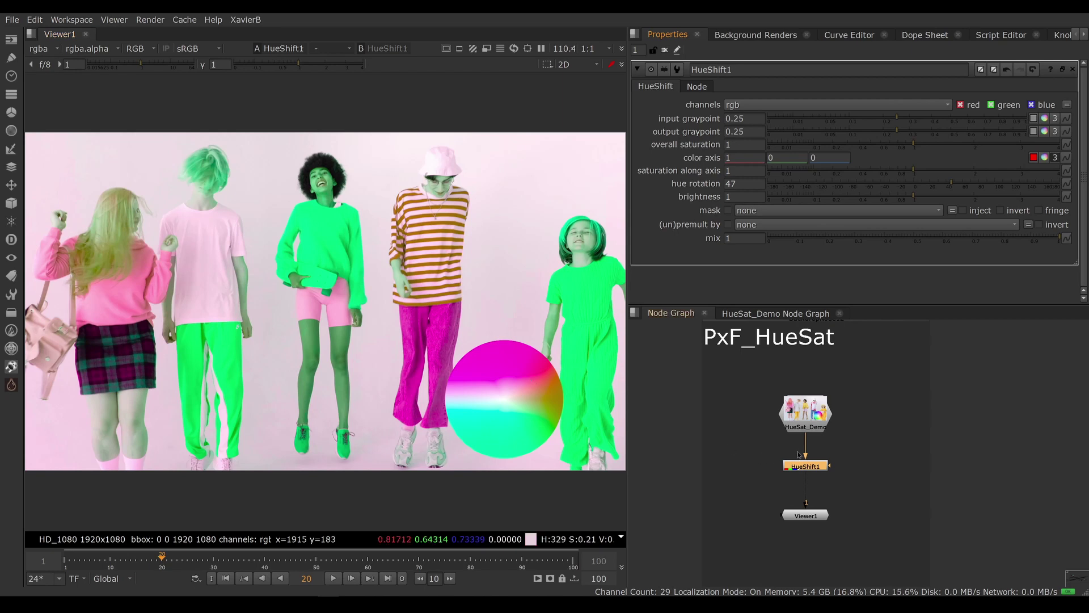
{"action": "key", "text": "Delete"}
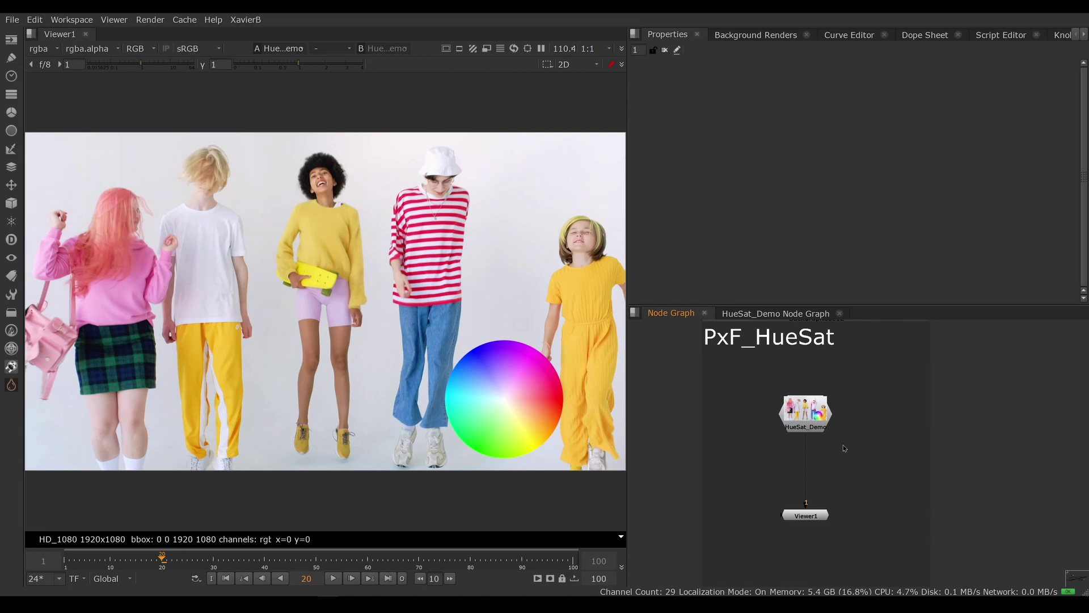
Add a PxF_HueSat node with its img input on HueSat_Demo, leaving Hue at 0
{"action": "left_click", "coordinate": [9, 388]}
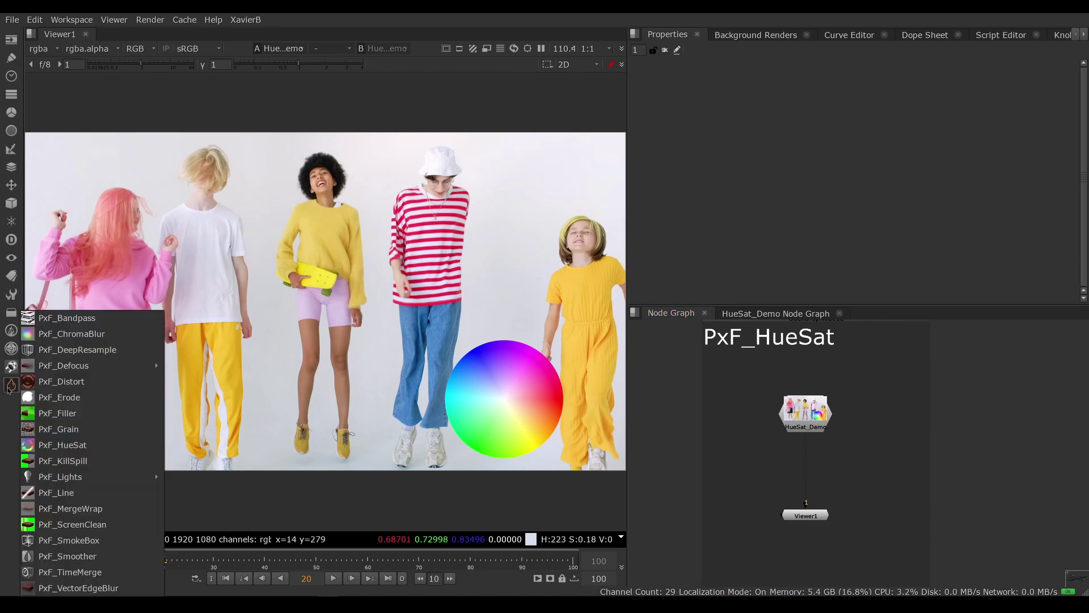
{"action": "left_click", "coordinate": [62, 445]}
{"action": "left_click_drag", "start_coordinate": [852, 448], "coordinate": [811, 473]}
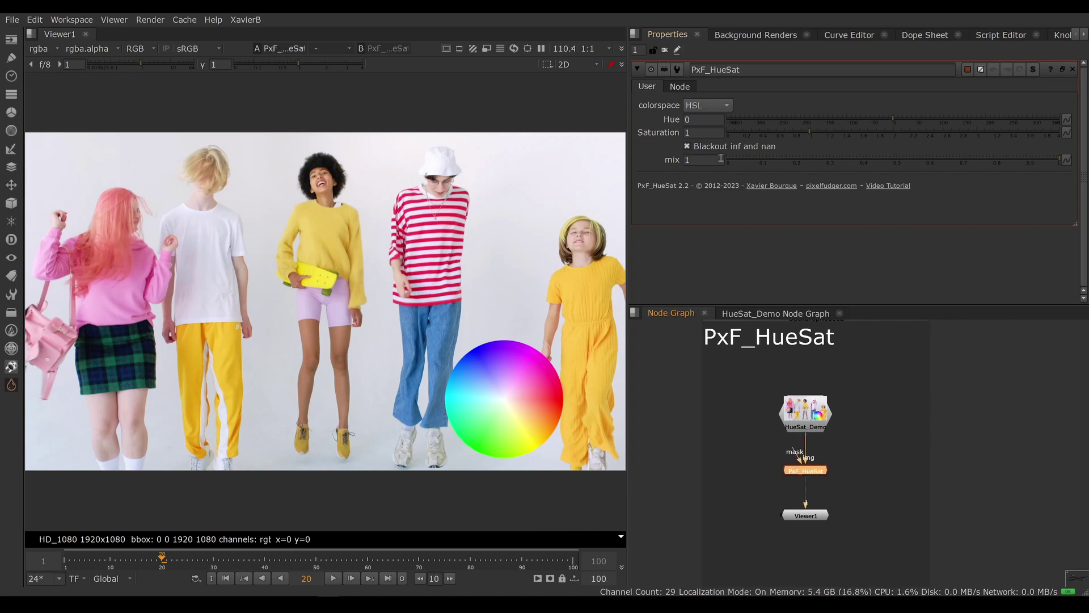
{"action": "double_click", "coordinate": [698, 119]}
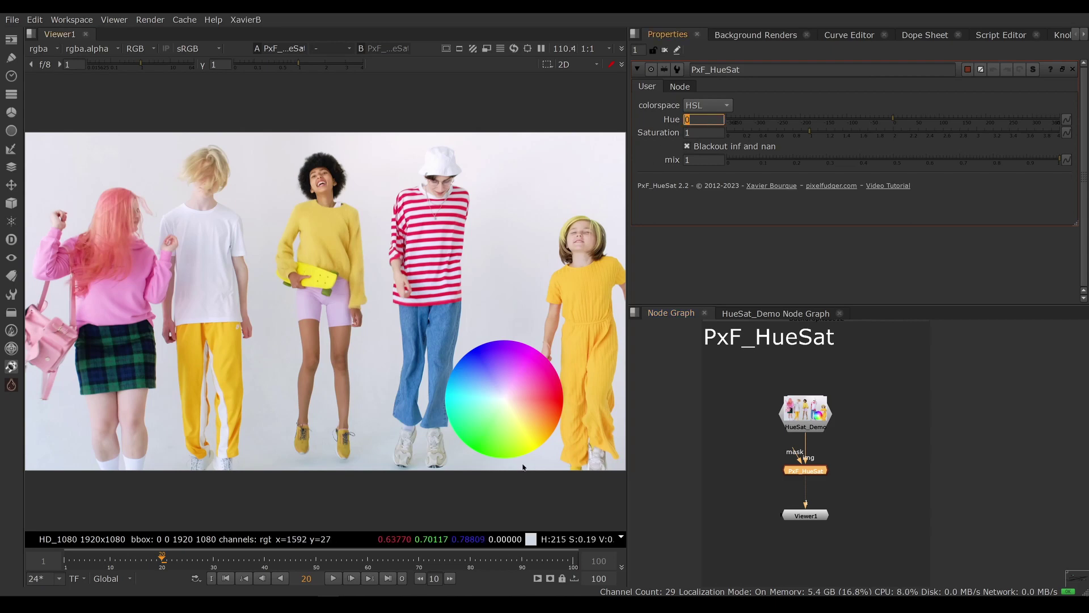
{"action": "left_click", "coordinate": [547, 394]}
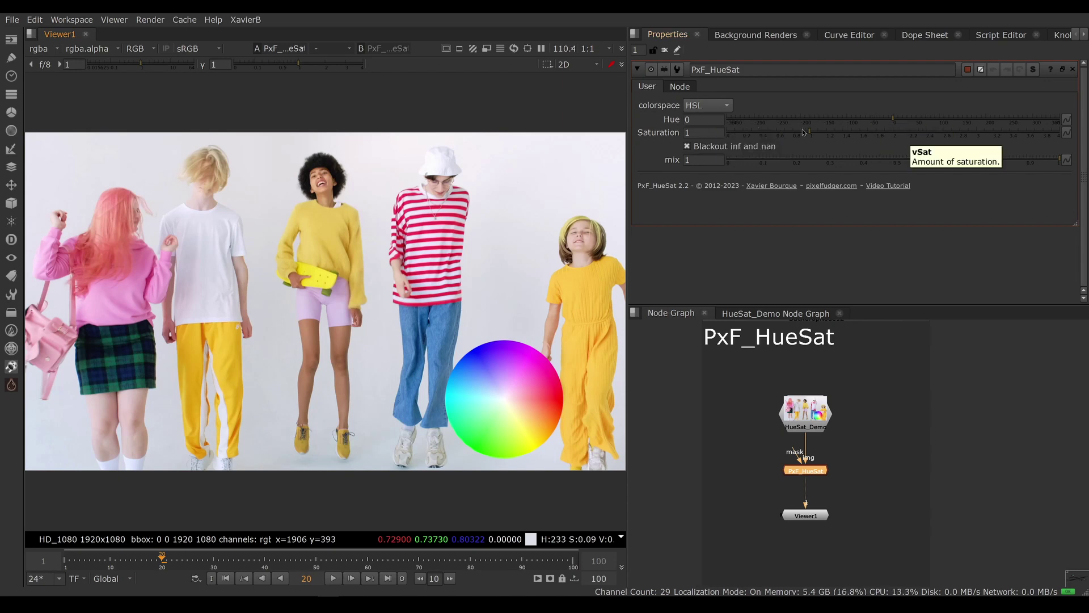
Try Hue 90, then -90, toggling PxF_HueSat off and on to compare with the original
{"action": "left_click", "coordinate": [712, 121]}
{"action": "type", "text": "90"}
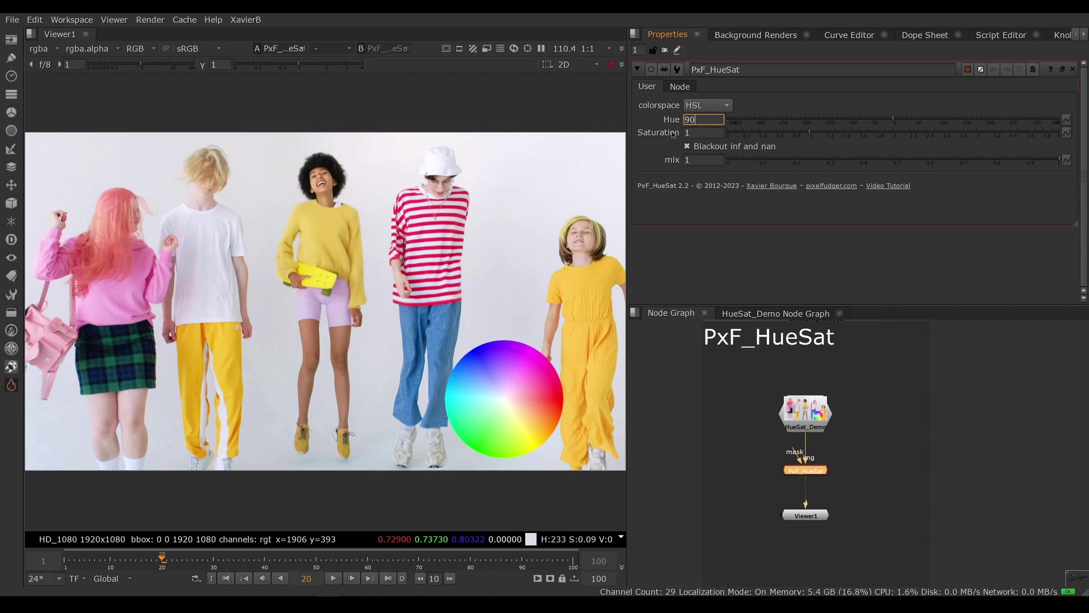
{"action": "key", "text": "Return"}
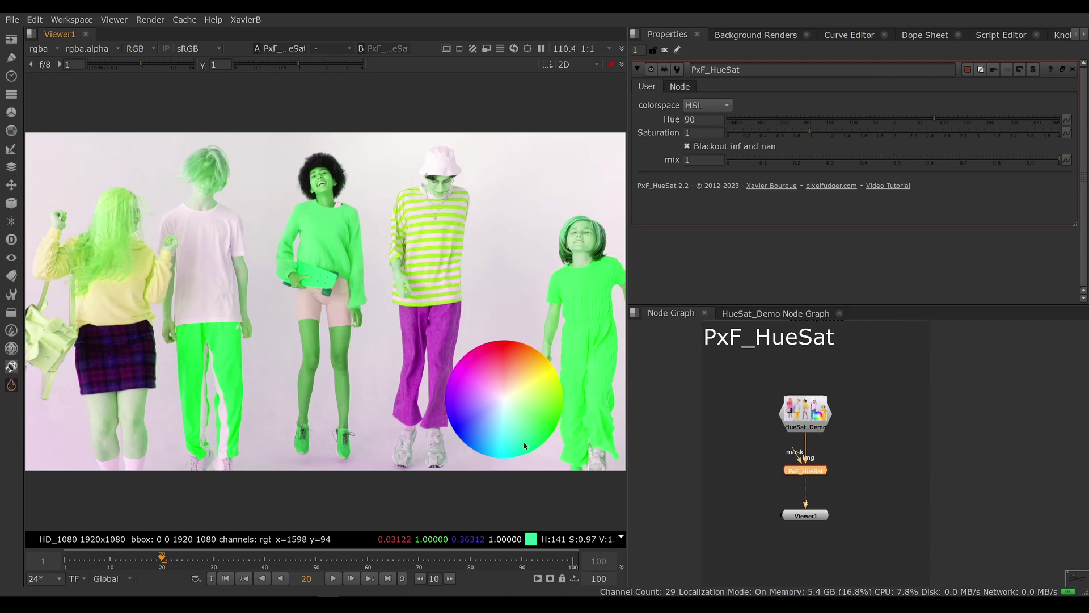
{"action": "key", "text": "d"}
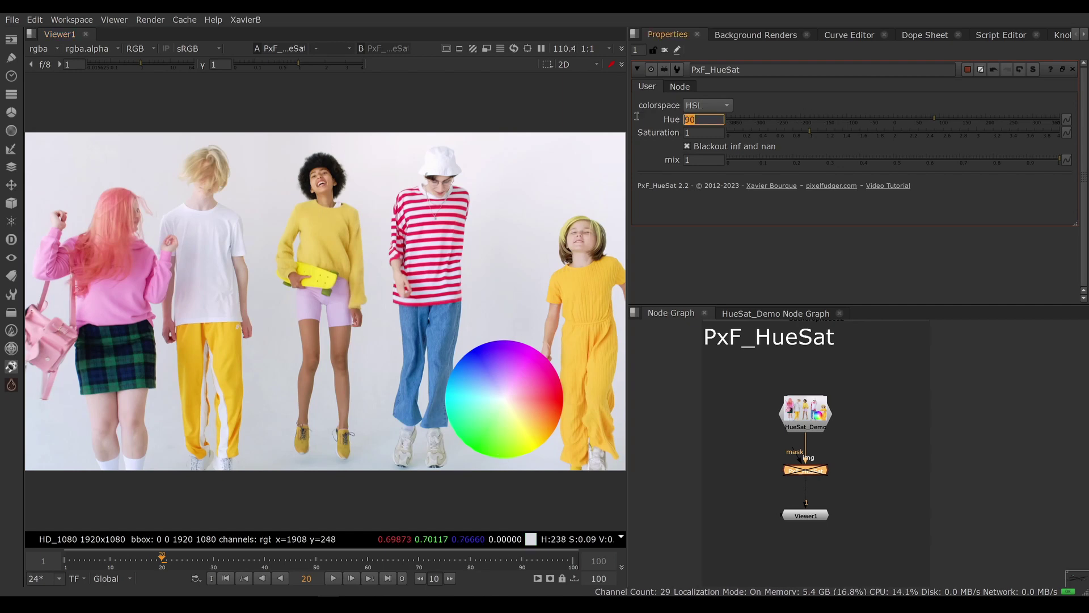
{"action": "type", "text": "-90"}
{"action": "key", "text": "Return"}
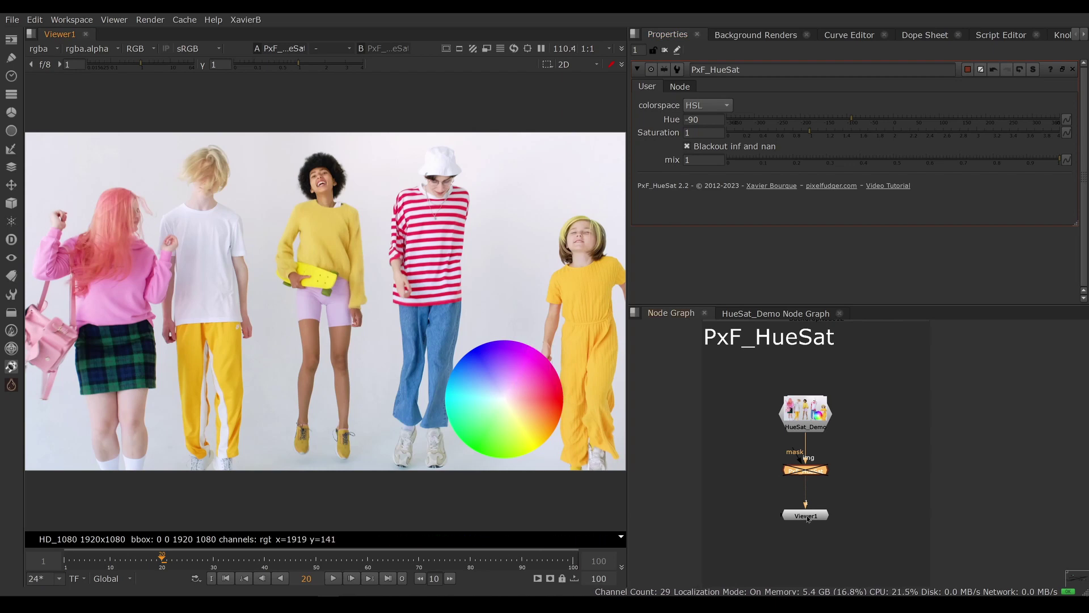
{"action": "key", "text": "d"}
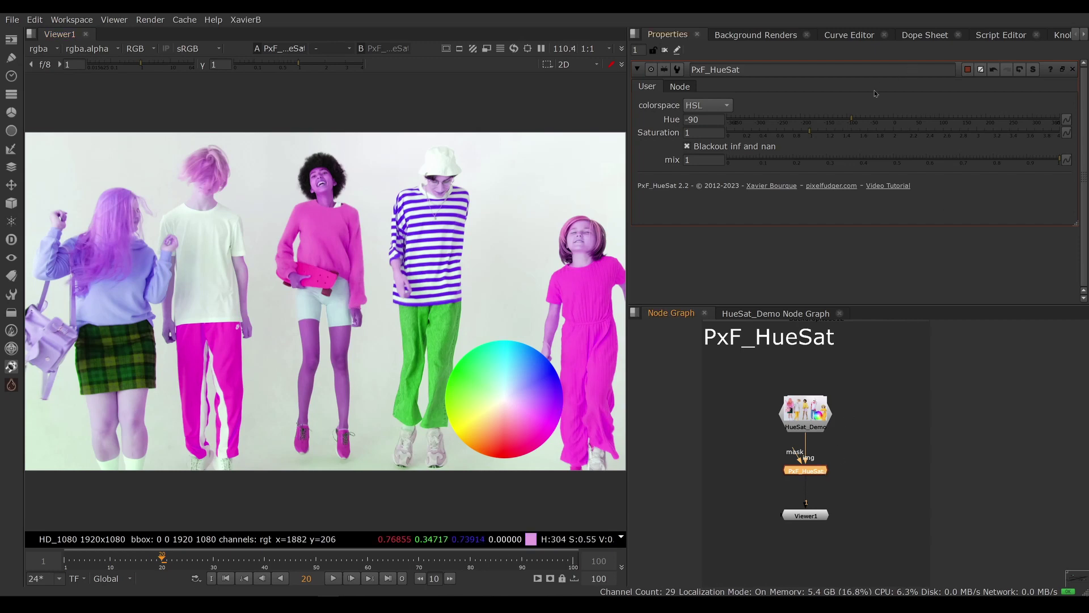
Sweep the Hue slider up from -90 to 22 for a lemon-yellow look
{"action": "mouse_move", "coordinate": [852, 119]}
{"action": "left_mouse_down"}
{"action": "mouse_move", "coordinate": [880, 121]}
{"action": "mouse_move", "coordinate": [859, 119]}
{"action": "left_mouse_up"}
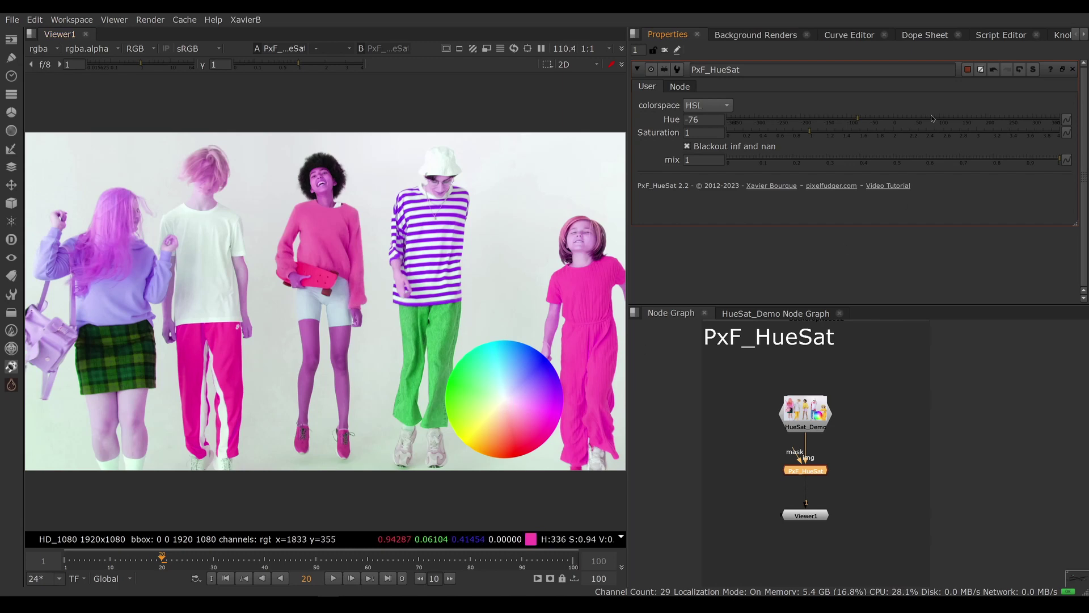
{"action": "left_click_drag", "start_coordinate": [859, 121], "coordinate": [906, 124]}
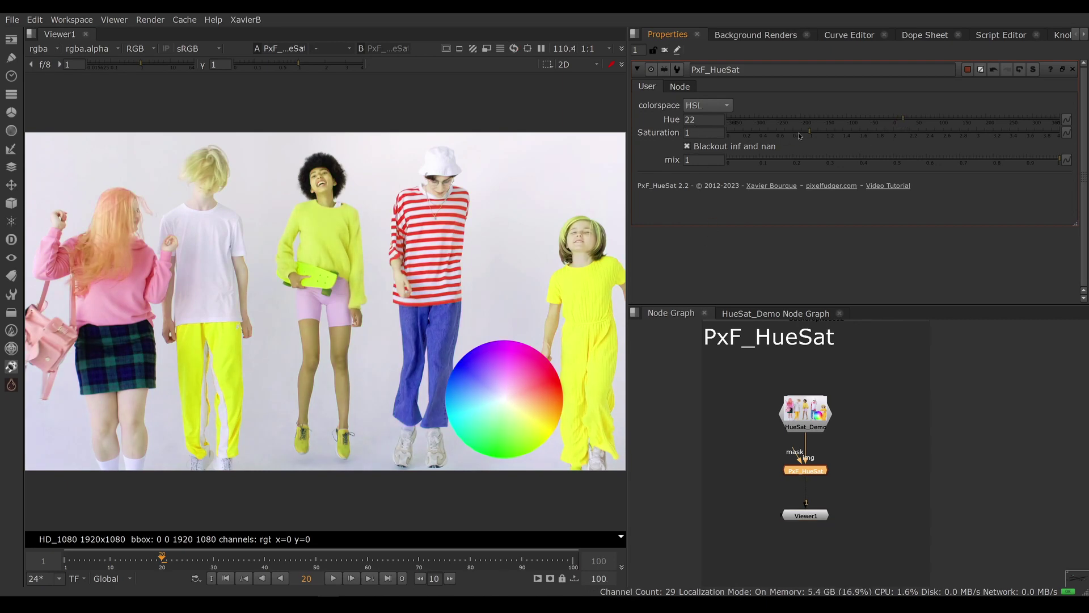
Drop Saturation to 0 for greyscale, restore it to 1, then try lowering mix
{"action": "left_click_drag", "start_coordinate": [809, 134], "coordinate": [750, 133]}
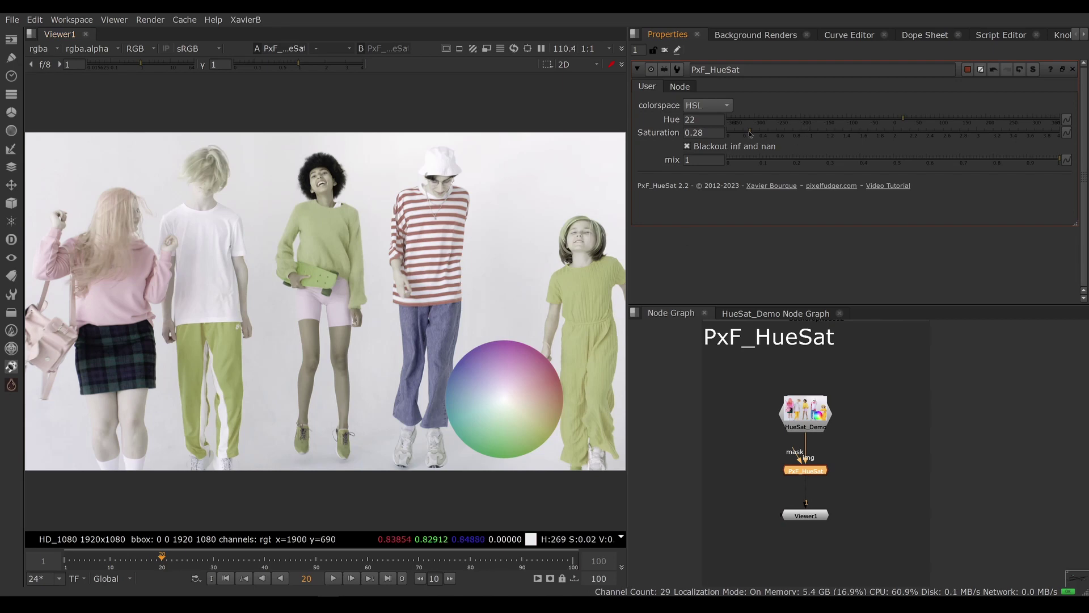
{"action": "left_click_drag", "start_coordinate": [750, 133], "coordinate": [726, 134]}
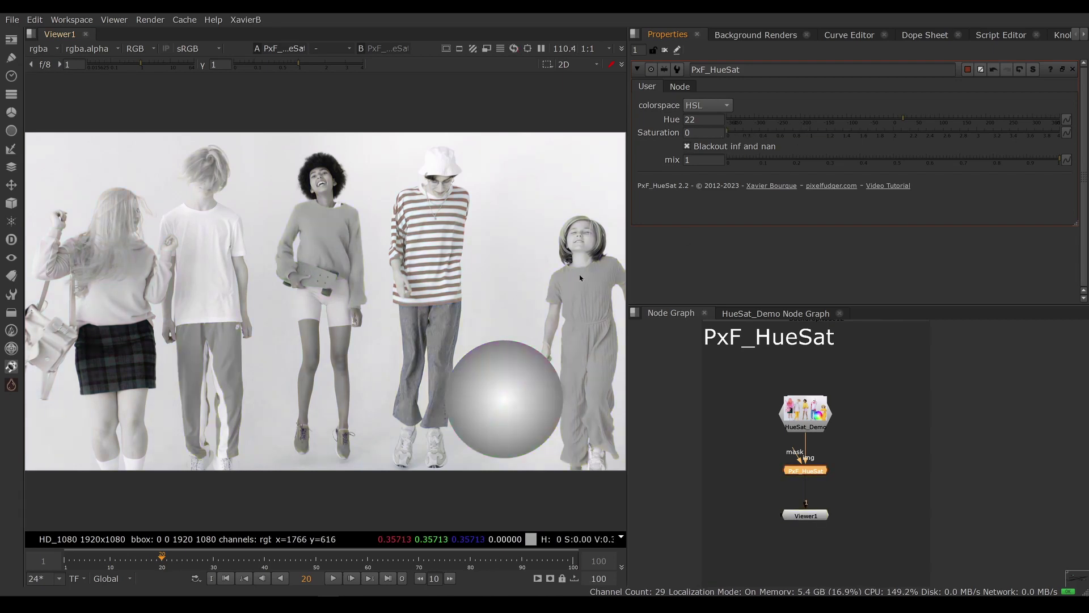
{"action": "left_click", "coordinate": [674, 134]}
{"action": "type", "text": "1"}
{"action": "key", "text": "Return"}
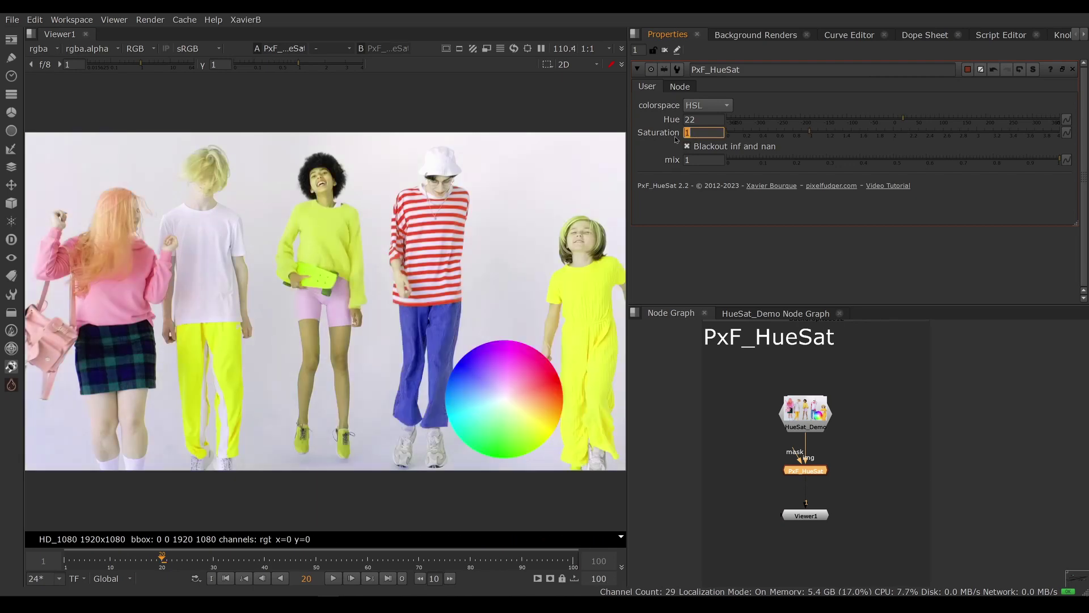
{"action": "left_click", "coordinate": [710, 161]}
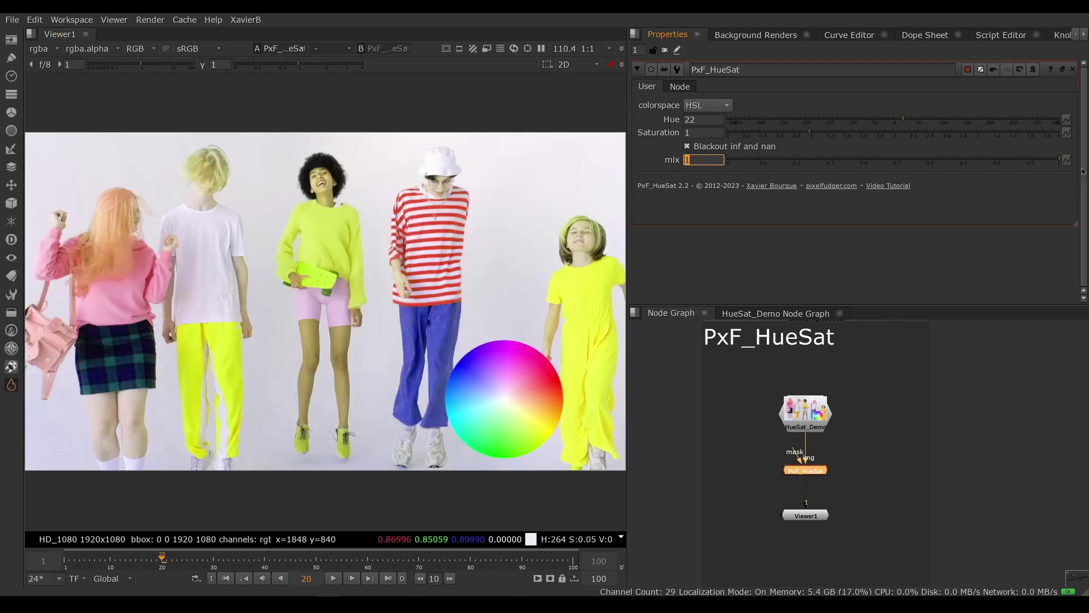
{"action": "mouse_move", "coordinate": [1045, 164]}
{"action": "left_mouse_down"}
{"action": "mouse_move", "coordinate": [665, 167]}
{"action": "mouse_move", "coordinate": [1059, 163]}
{"action": "left_mouse_up"}
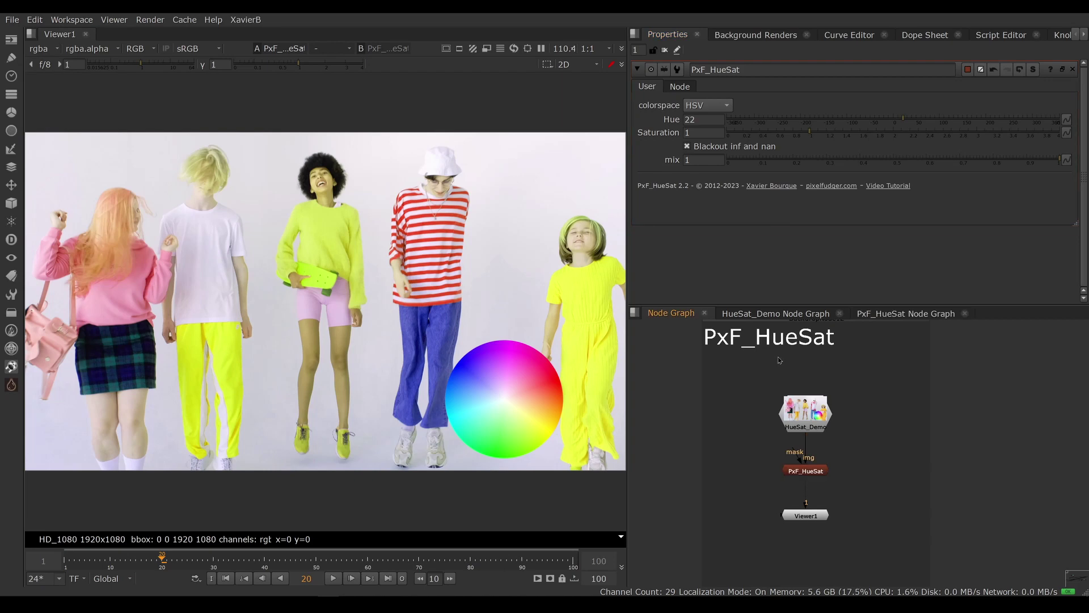
Compare HSL and HSV colorspaces, then lower Saturation to 0.47
{"action": "left_click", "coordinate": [712, 108]}
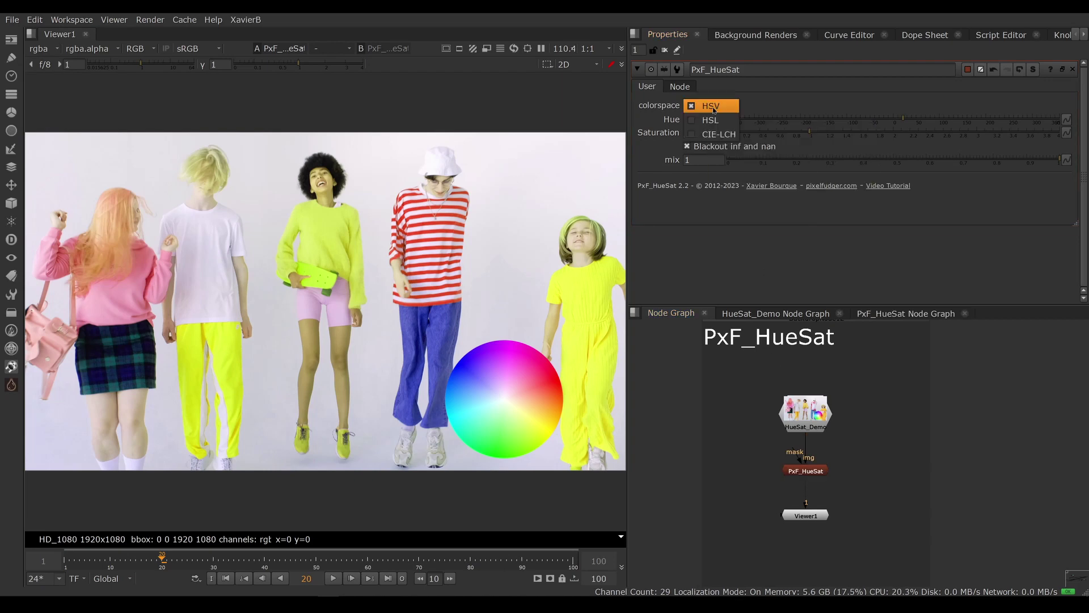
{"action": "left_click", "coordinate": [719, 119]}
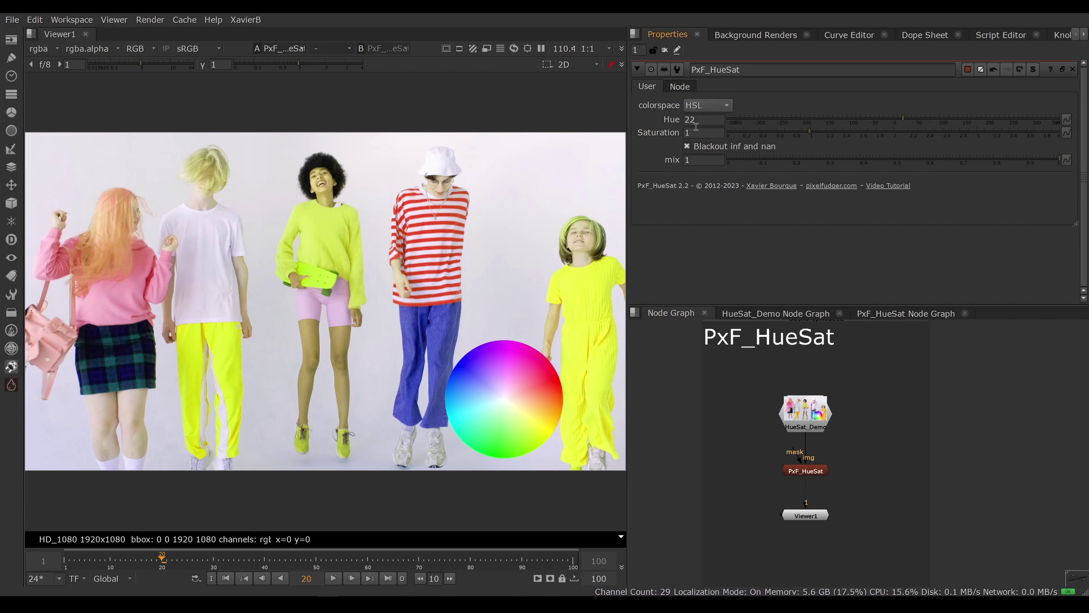
{"action": "left_click", "coordinate": [725, 105]}
{"action": "left_click", "coordinate": [727, 96]}
{"action": "left_click", "coordinate": [801, 133]}
{"action": "left_click_drag", "start_coordinate": [802, 133], "coordinate": [766, 134]}
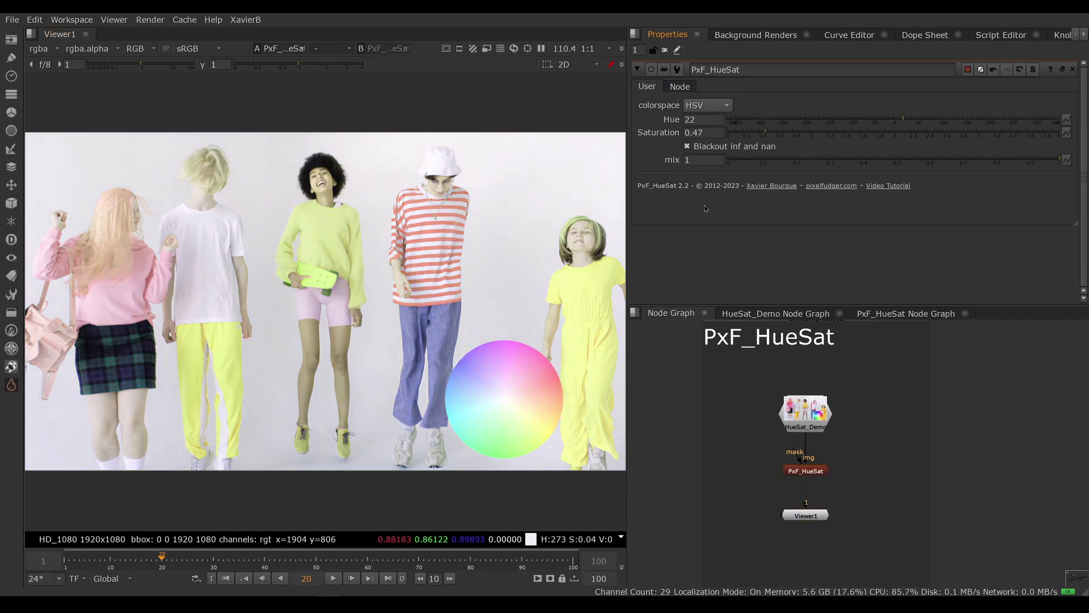
Recompare HSL and HSV at 0.47 saturation, then switch the colorspace to CIE-LCH
{"action": "left_click", "coordinate": [725, 107]}
{"action": "left_click", "coordinate": [725, 116]}
{"action": "left_click", "coordinate": [724, 107]}
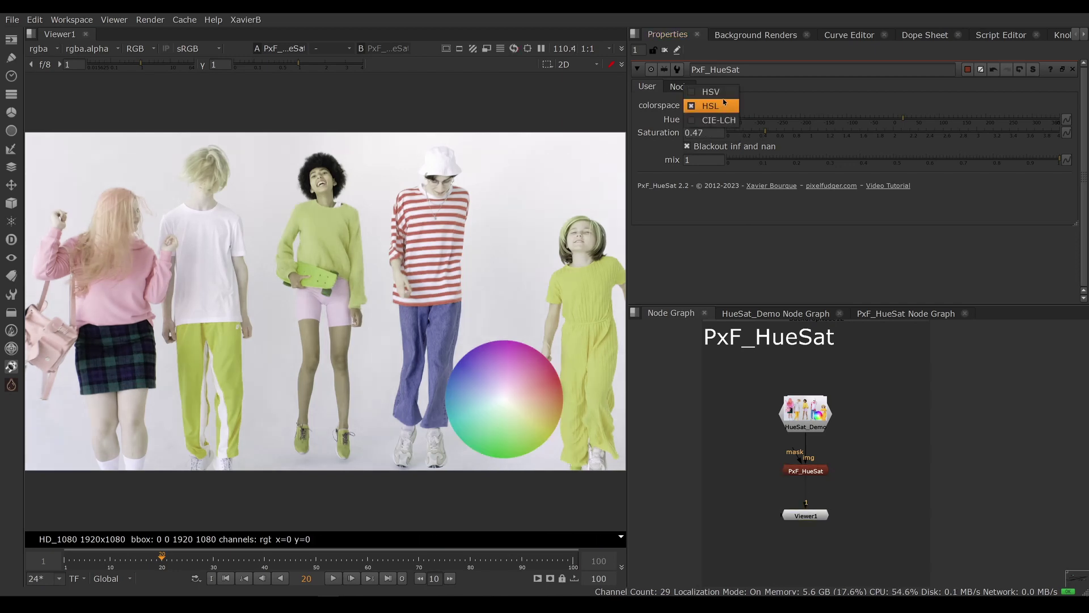
{"action": "left_click", "coordinate": [704, 92]}
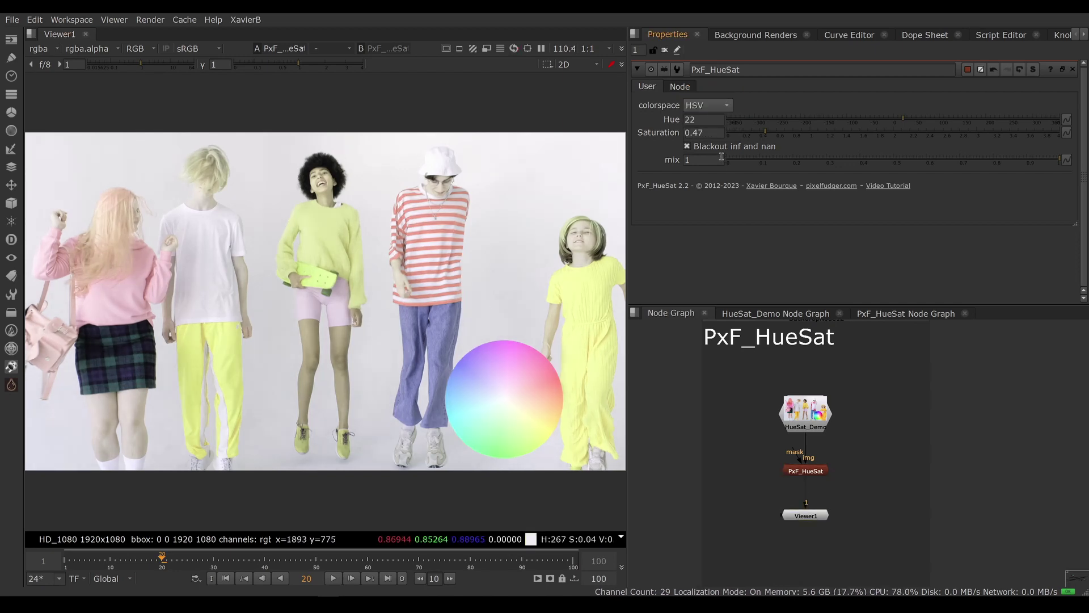
{"action": "left_click", "coordinate": [725, 107]}
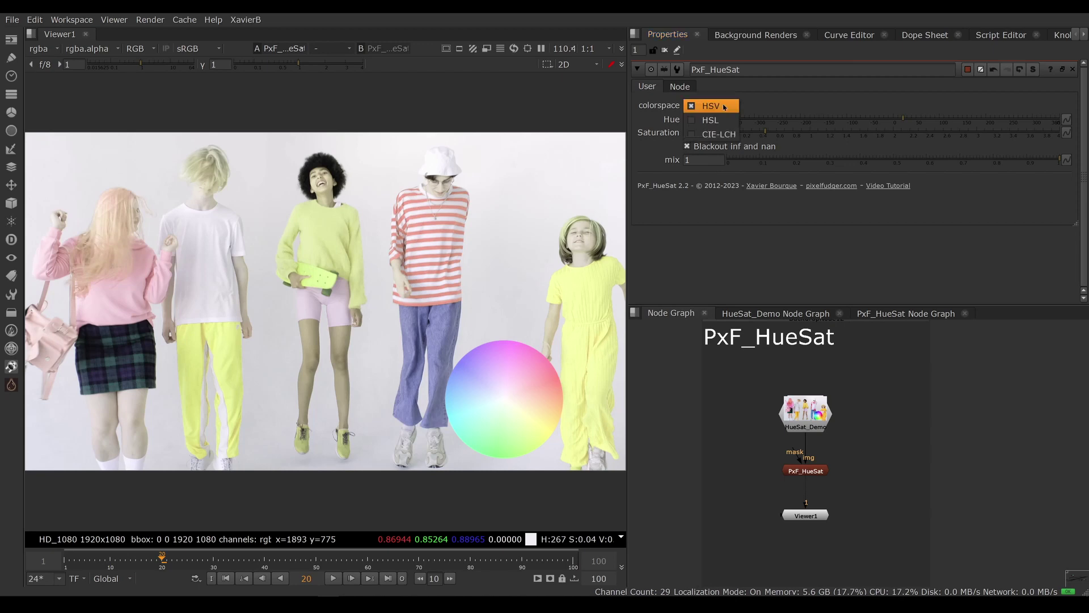
{"action": "left_click", "coordinate": [716, 133]}
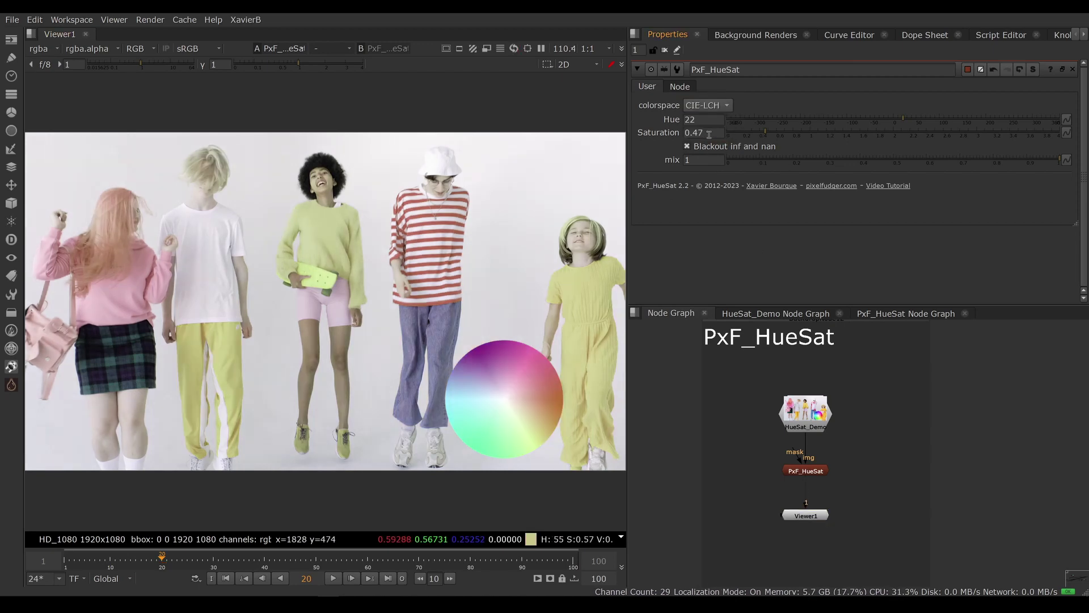
{"action": "double_click", "coordinate": [704, 133]}
Restore Saturation to 1 and shift Hue to -74, turning the yellow clothing pink
{"action": "type", "text": "1"}
{"action": "key", "text": "Return"}
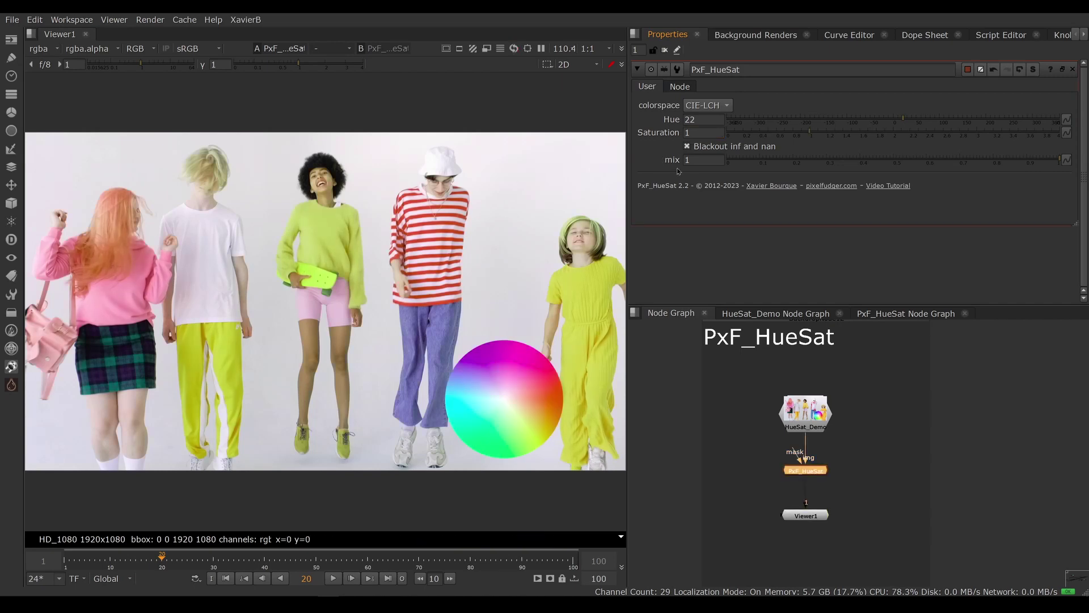
{"action": "left_click_drag", "start_coordinate": [902, 118], "coordinate": [859, 121]}
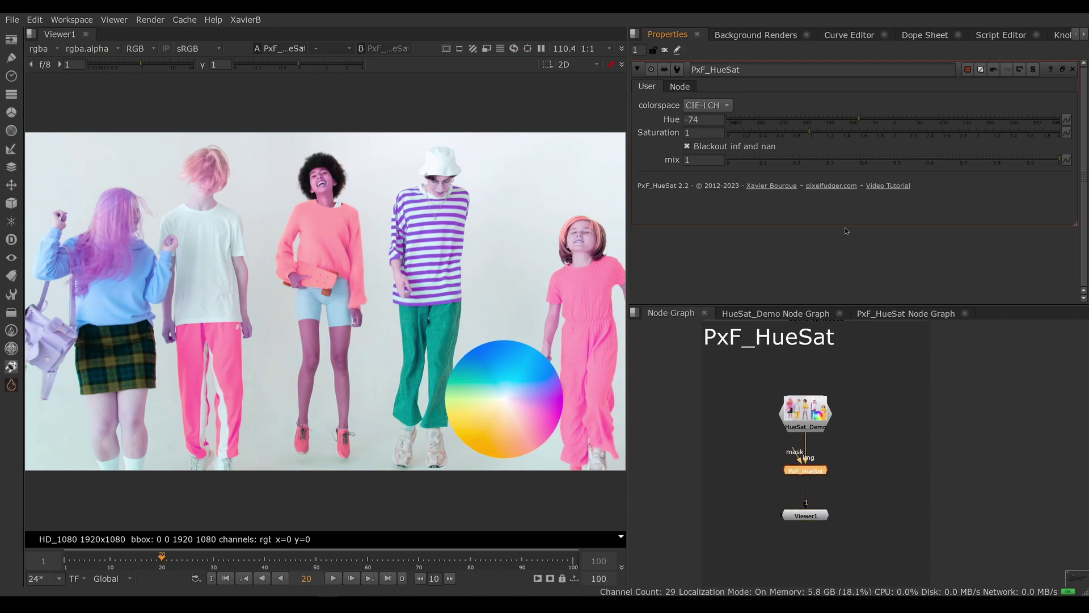
{"action": "mouse_move", "coordinate": [698, 154]}
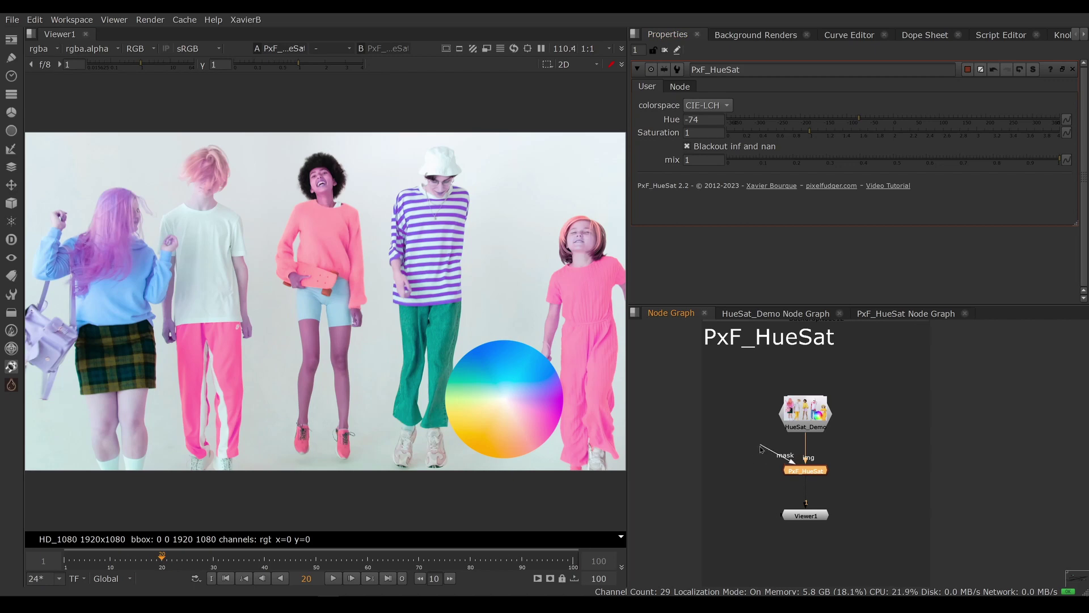
Add a Roto node on PxF_HueSat's mask and draw an ellipse over the middle figures
{"action": "key", "text": "o"}
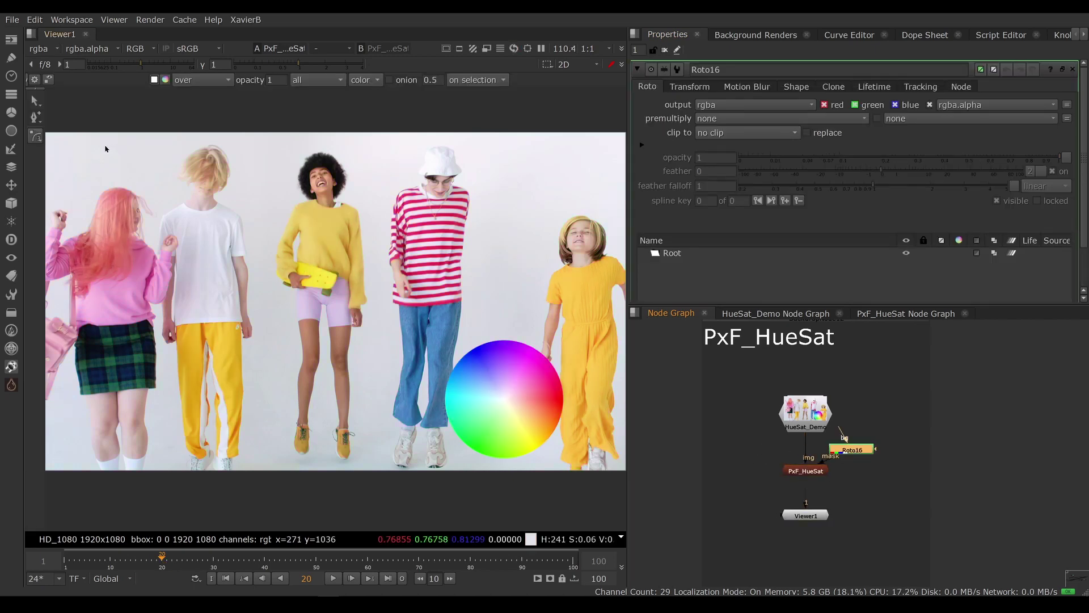
{"action": "right_click", "coordinate": [37, 141]}
{"action": "left_click", "coordinate": [65, 178]}
{"action": "left_click_drag", "start_coordinate": [319, 181], "coordinate": [600, 421]}
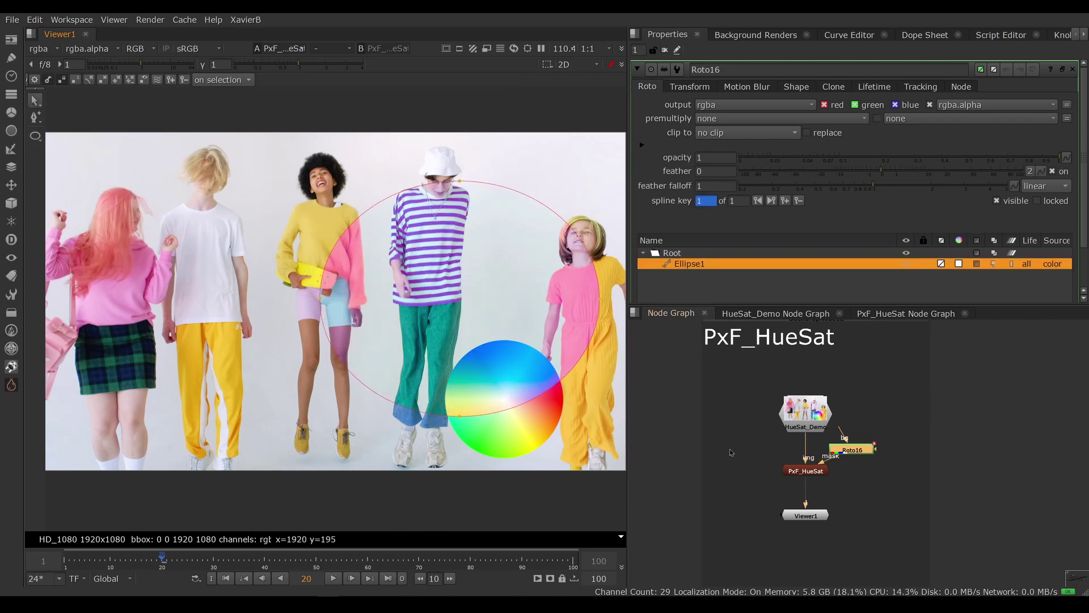